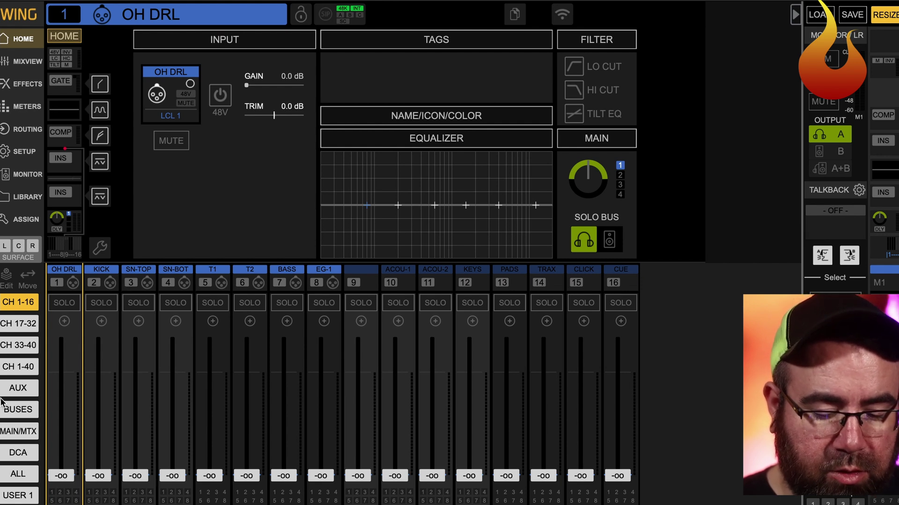
- Switch the fader bank to the MAIN/MTX layer with strips M1–M4 and MX1–MX8
{"action": "left_click", "coordinate": [7, 435]}
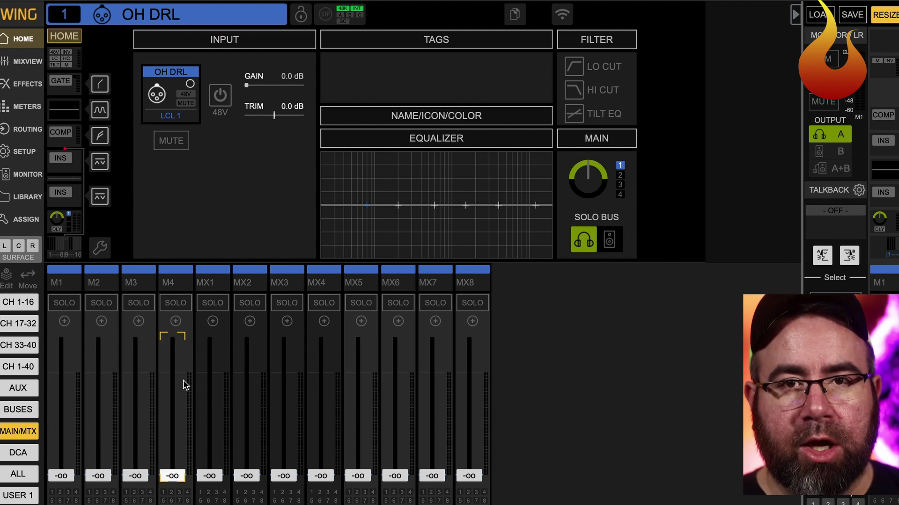
- Name main bus M1 'RAWK!!!', colour it yellow, and set its fader to 0.0 dB
{"action": "double_click", "coordinate": [59, 283]}
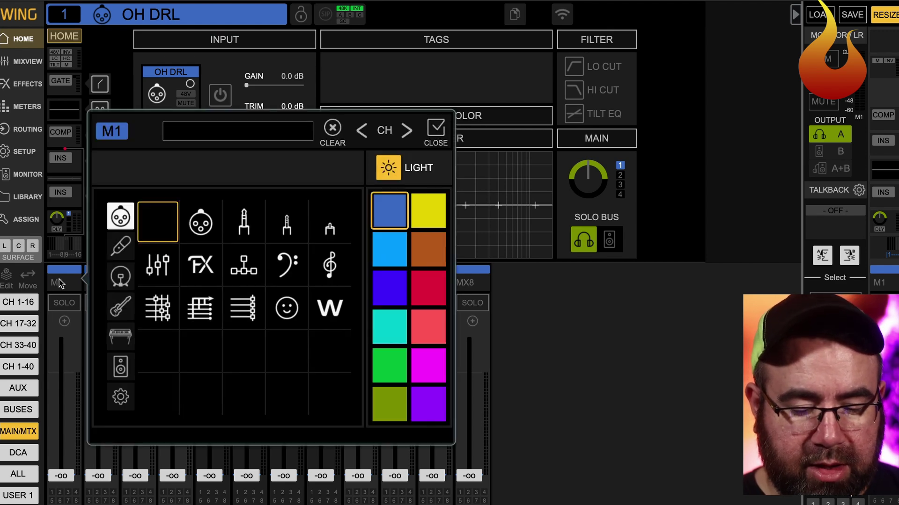
{"action": "left_click", "coordinate": [231, 131]}
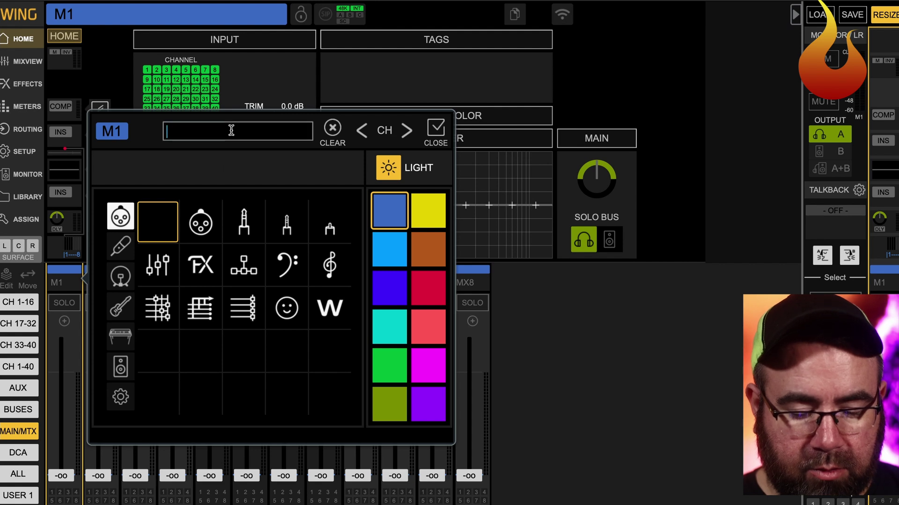
{"action": "type", "text": "RAWK!!!"}
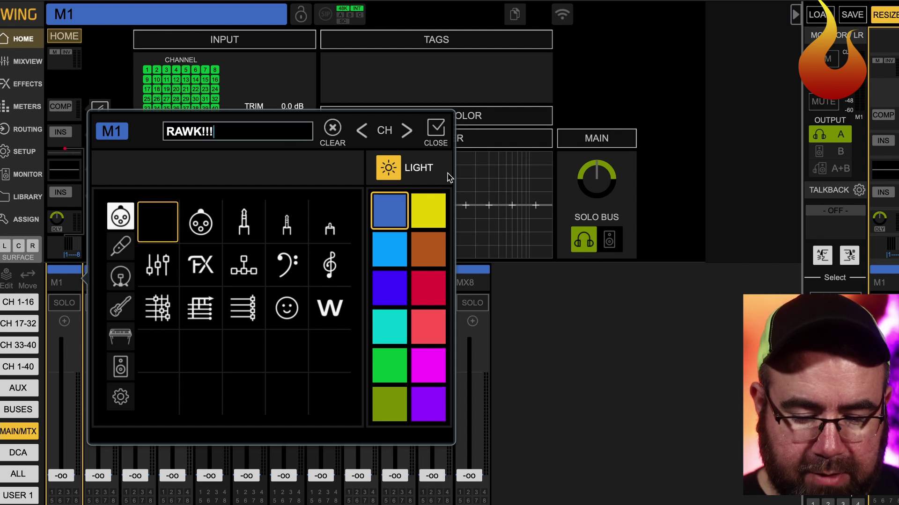
{"action": "left_click", "coordinate": [436, 206]}
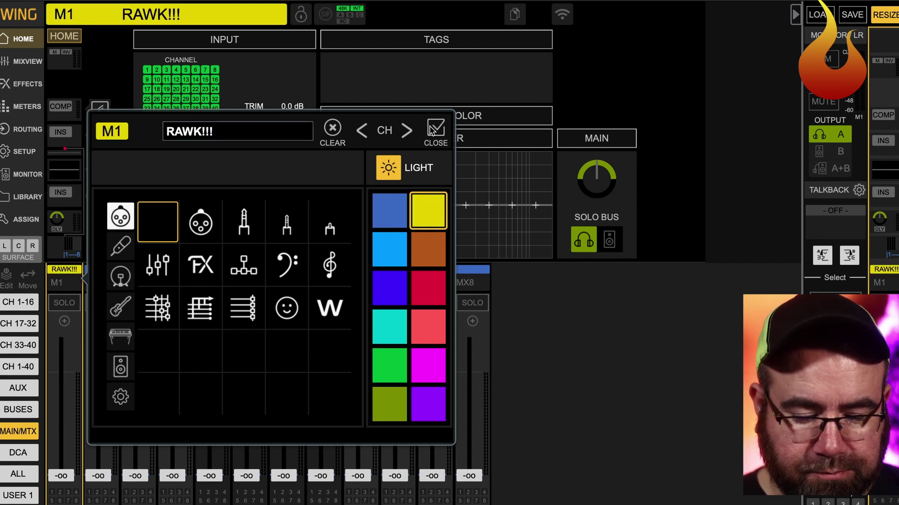
{"action": "left_click", "coordinate": [432, 134]}
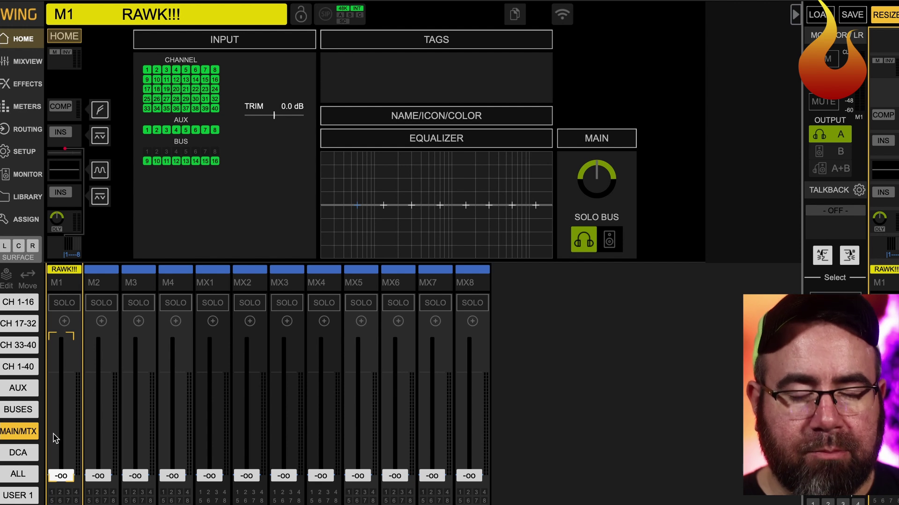
{"action": "mouse_move", "coordinate": [61, 476]}
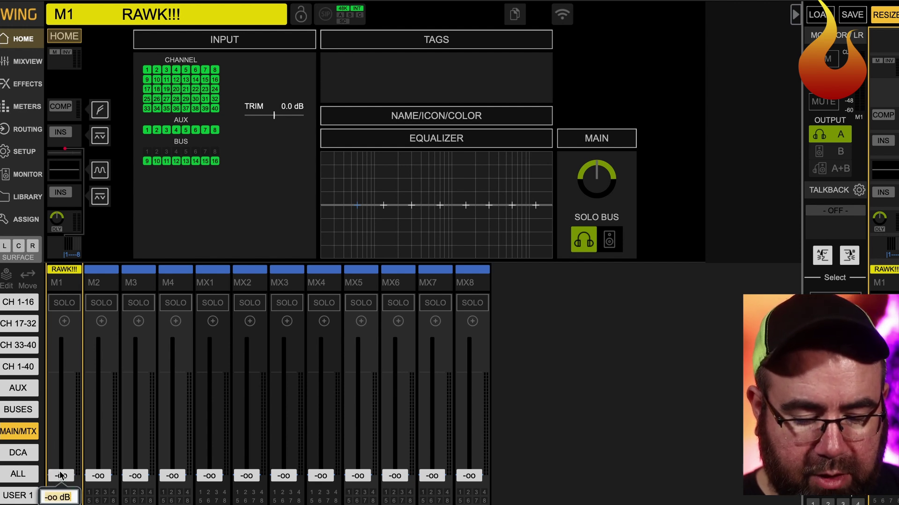
{"action": "double_click", "coordinate": [61, 475]}
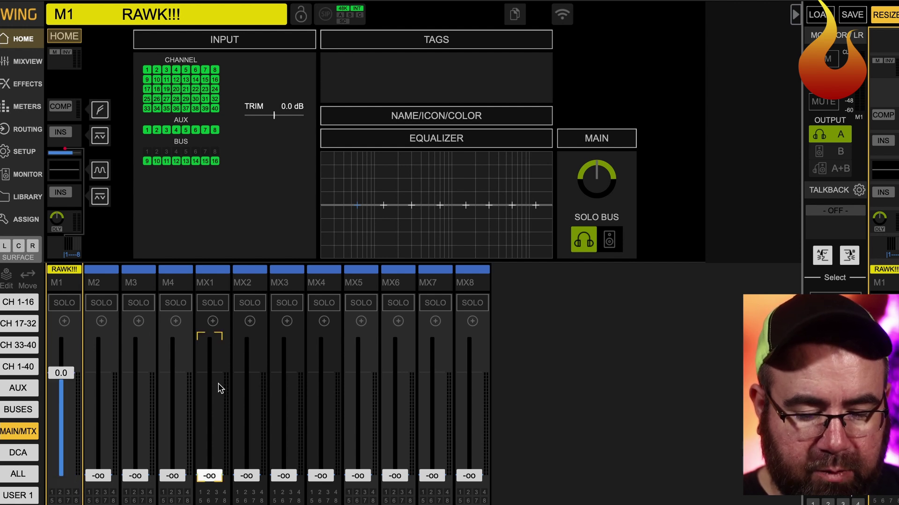
- Switch on M1's matrix sends to MX1 and MX2, each at 0 dB
{"action": "left_click", "coordinate": [71, 249]}
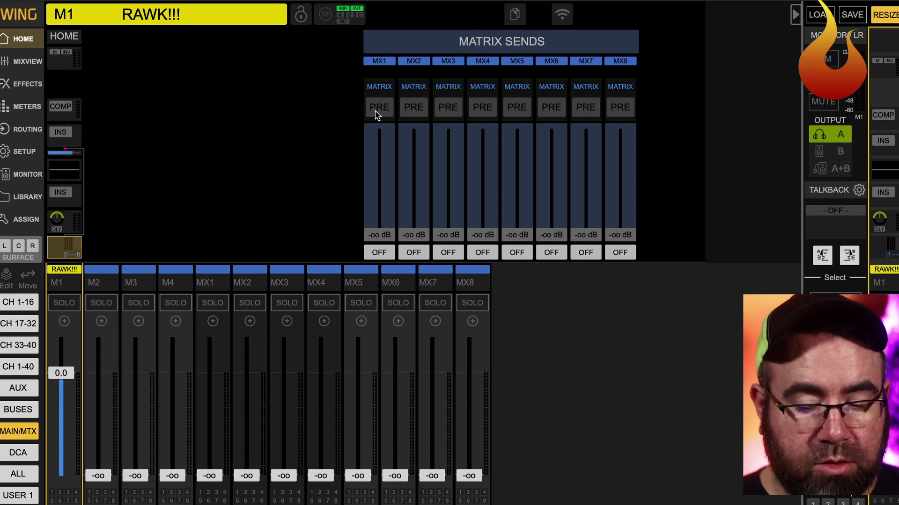
{"action": "left_click", "coordinate": [379, 253]}
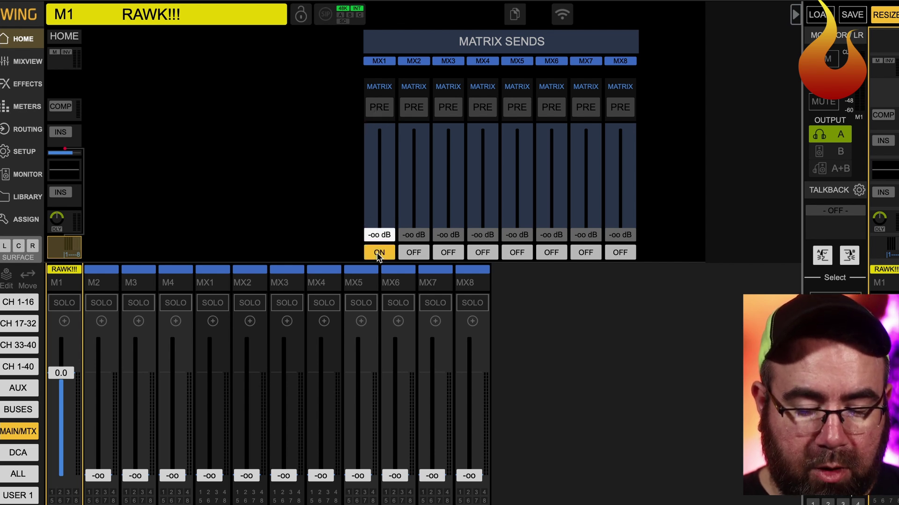
{"action": "left_click", "coordinate": [414, 252]}
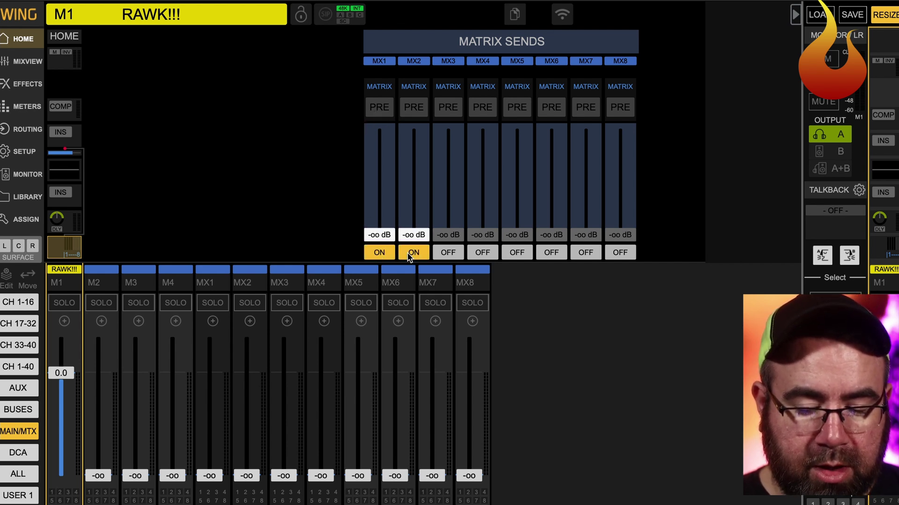
{"action": "double_click", "coordinate": [377, 235]}
{"action": "type", "text": "0"}
{"action": "key", "text": "Return"}
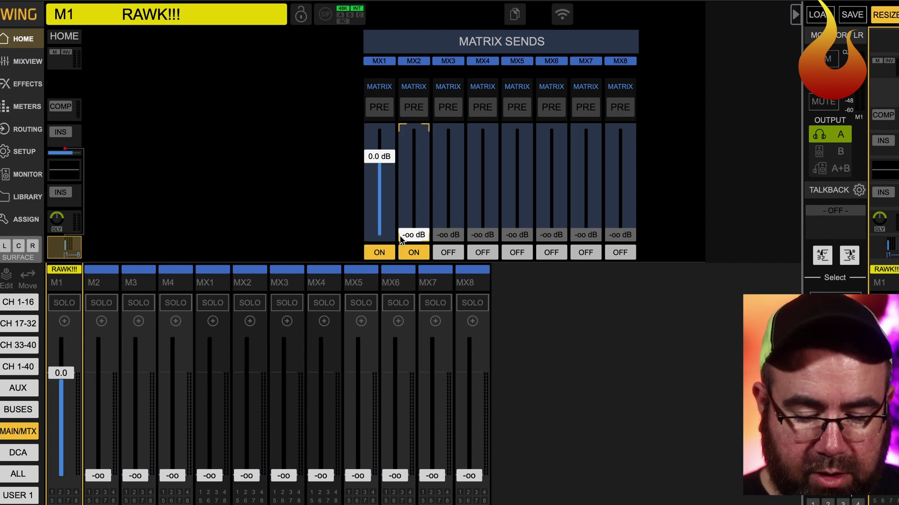
{"action": "double_click", "coordinate": [414, 235]}
{"action": "type", "text": "0"}
{"action": "key", "text": "Return"}
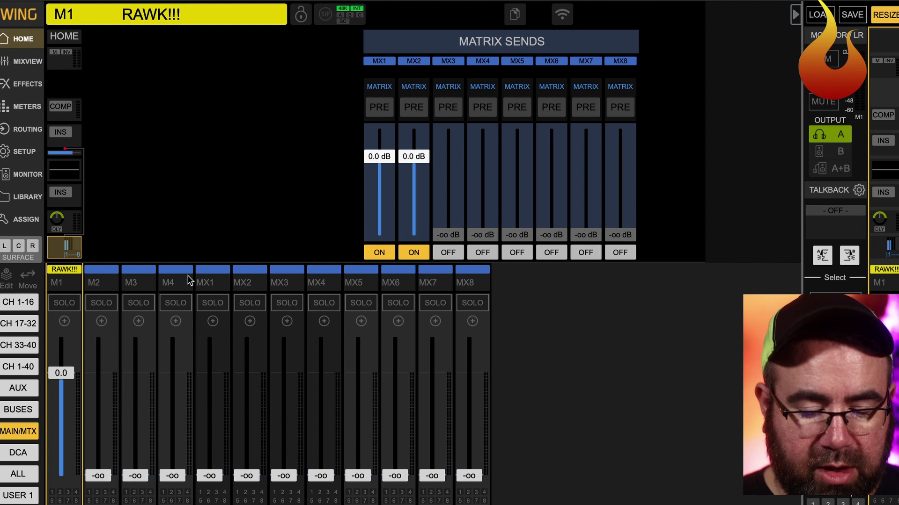
- Name matrix MX1 'MAINS' and colour it yellow
{"action": "left_click", "coordinate": [204, 280]}
{"action": "left_click", "coordinate": [204, 280]}
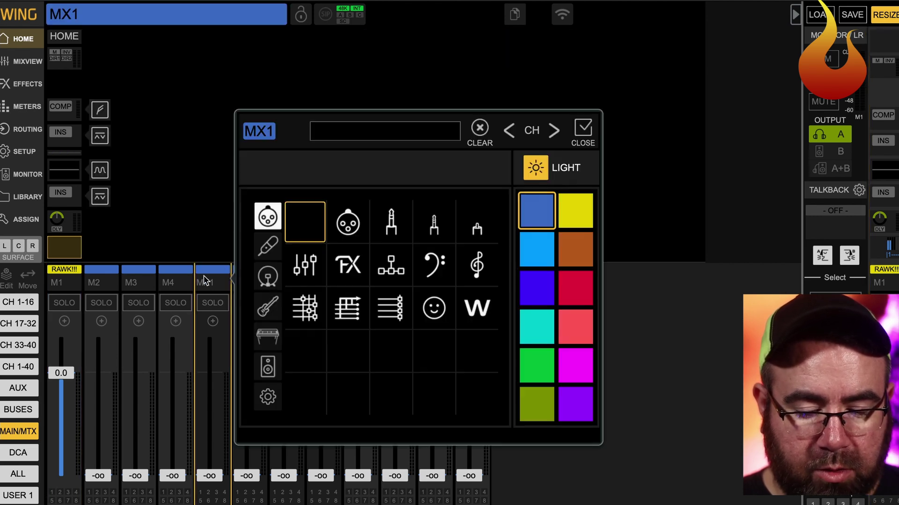
{"action": "left_click", "coordinate": [377, 126]}
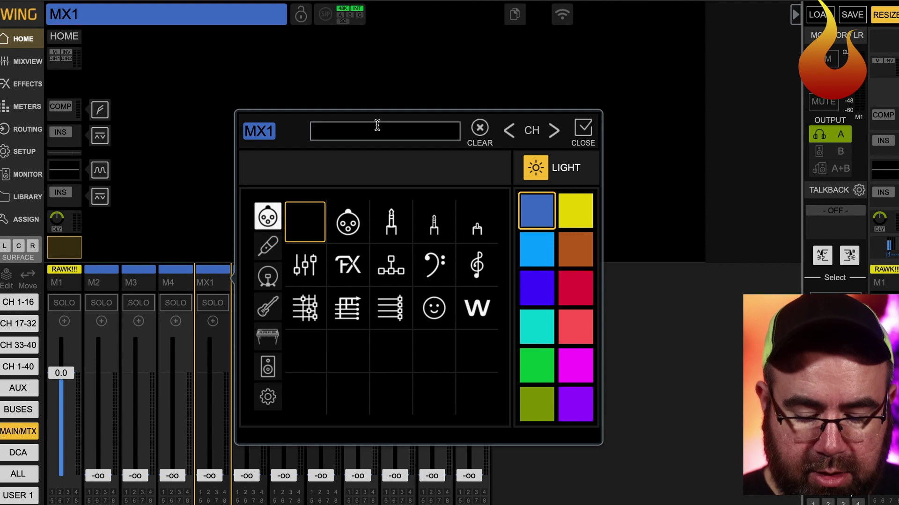
{"action": "type", "text": "MAINS"}
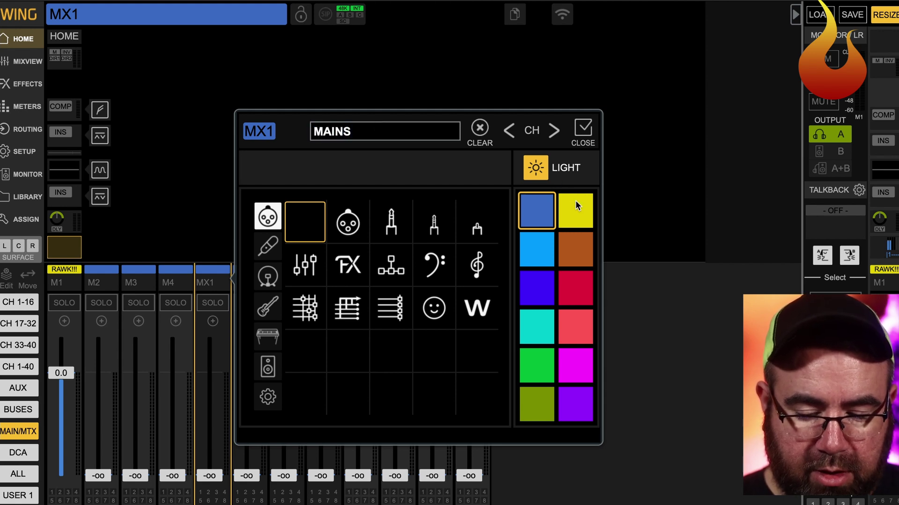
{"action": "left_click", "coordinate": [576, 206]}
- Name MX2 'SUBS' in yellow, then set the MAINS and SUBS faders to 0.0 dB
{"action": "left_click", "coordinate": [553, 131]}
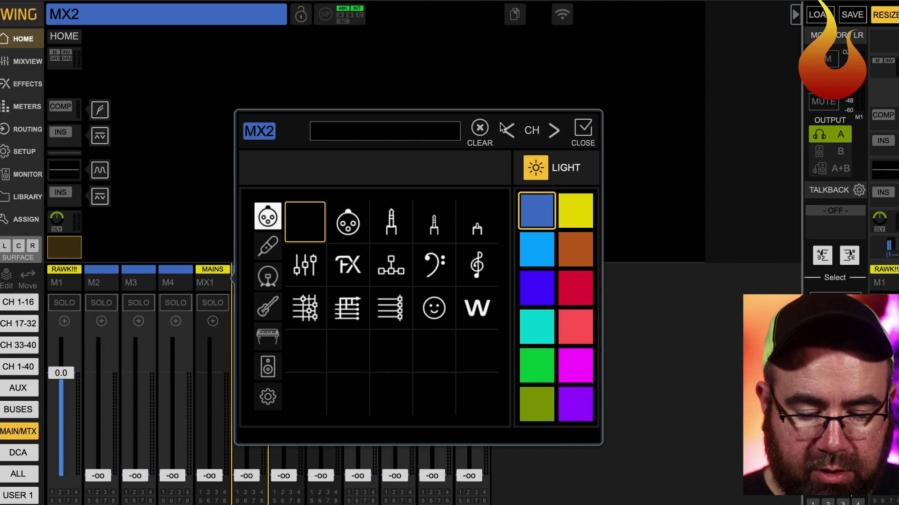
{"action": "left_click", "coordinate": [386, 130]}
{"action": "type", "text": "SUBS"}
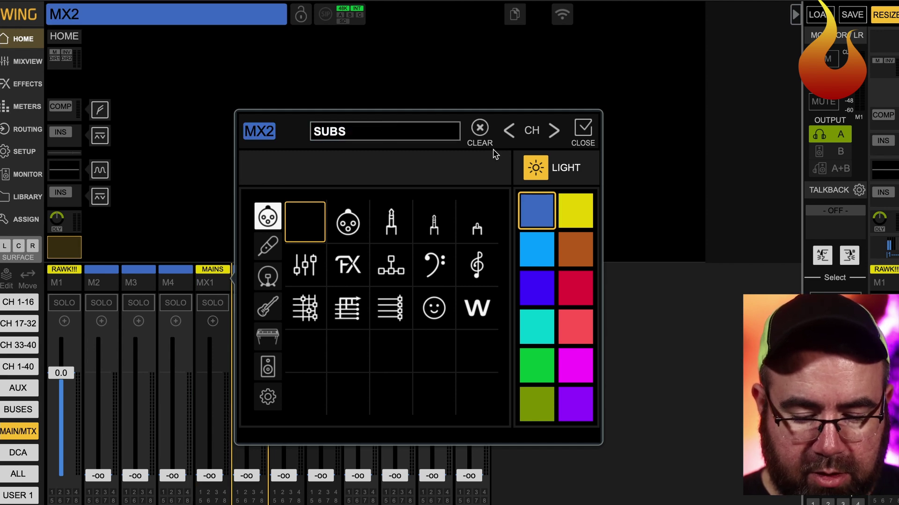
{"action": "left_click", "coordinate": [576, 206]}
{"action": "left_click", "coordinate": [583, 136]}
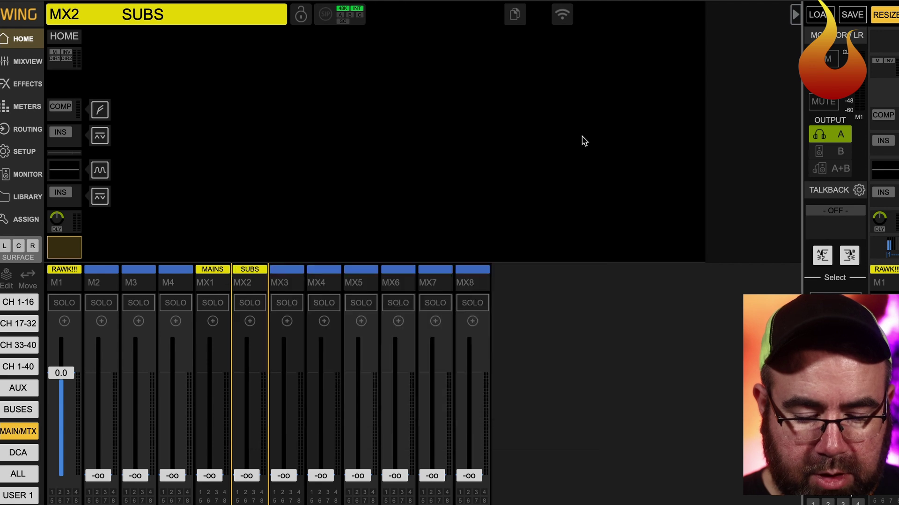
{"action": "mouse_move", "coordinate": [213, 477]}
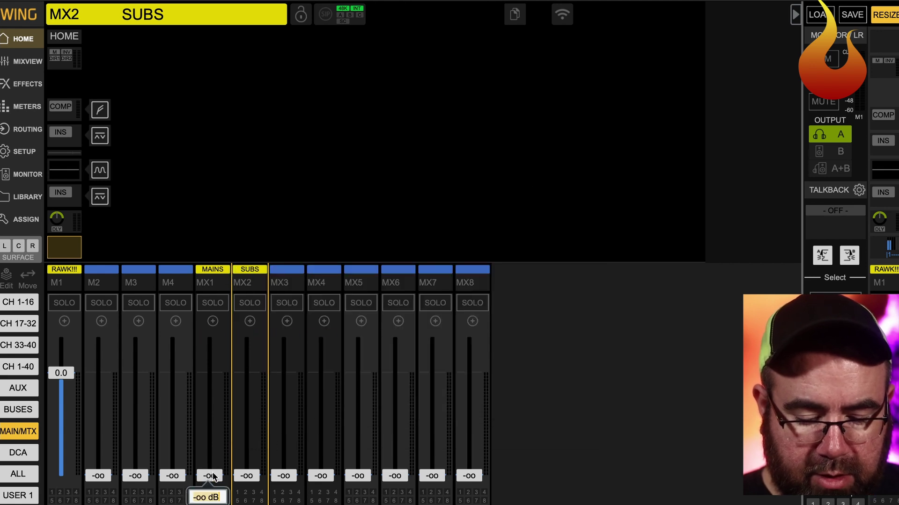
{"action": "double_click", "coordinate": [213, 476]}
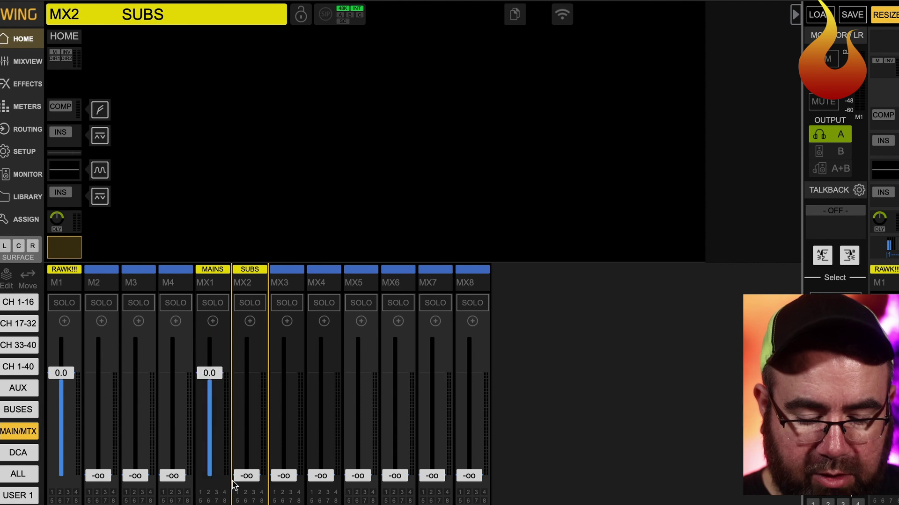
{"action": "double_click", "coordinate": [247, 476]}
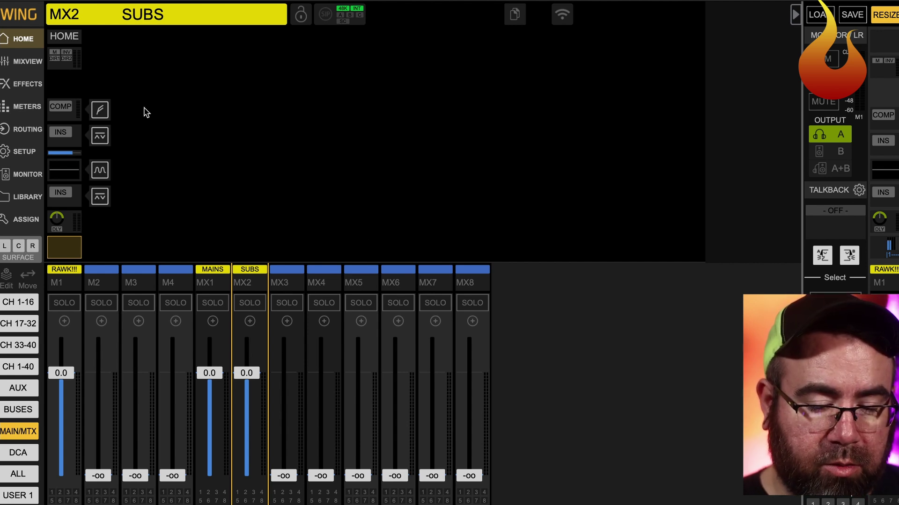
- Route local outputs 5–6 from MTX 2L/2R (SUBS) and 7–8 from MTX 1L/1R (MAINS), using +1 AUTO
{"action": "left_click", "coordinate": [28, 130]}
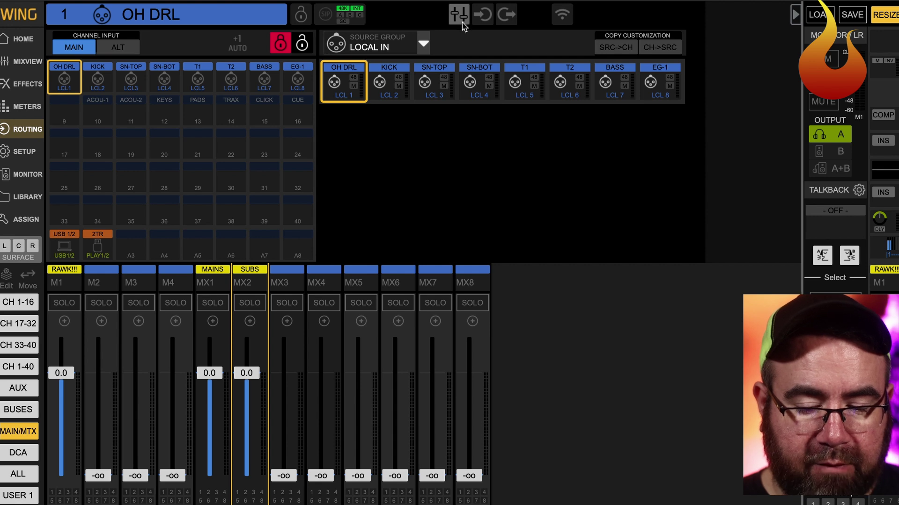
{"action": "left_click", "coordinate": [506, 19]}
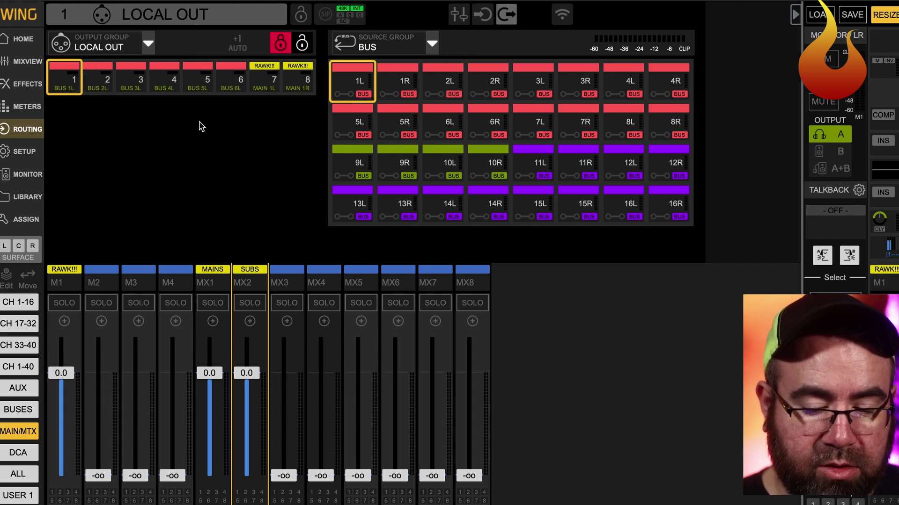
{"action": "left_click", "coordinate": [200, 88]}
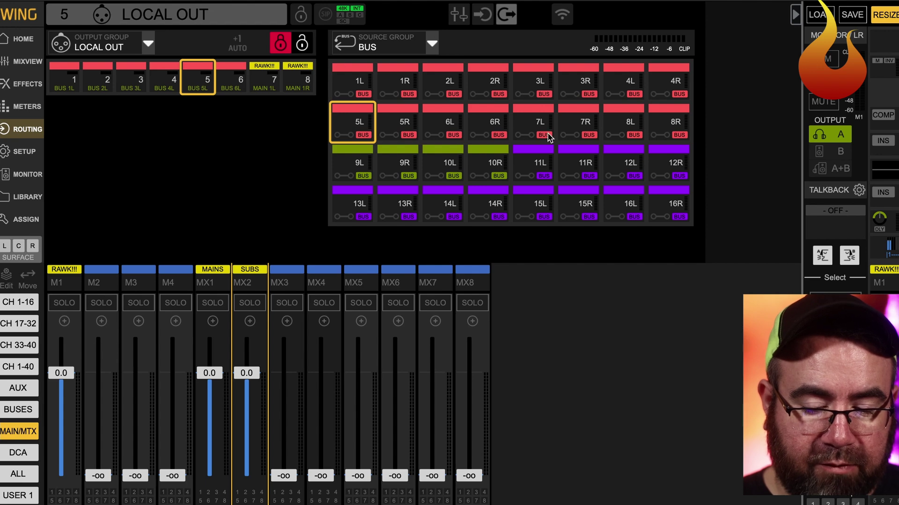
{"action": "left_click", "coordinate": [394, 44]}
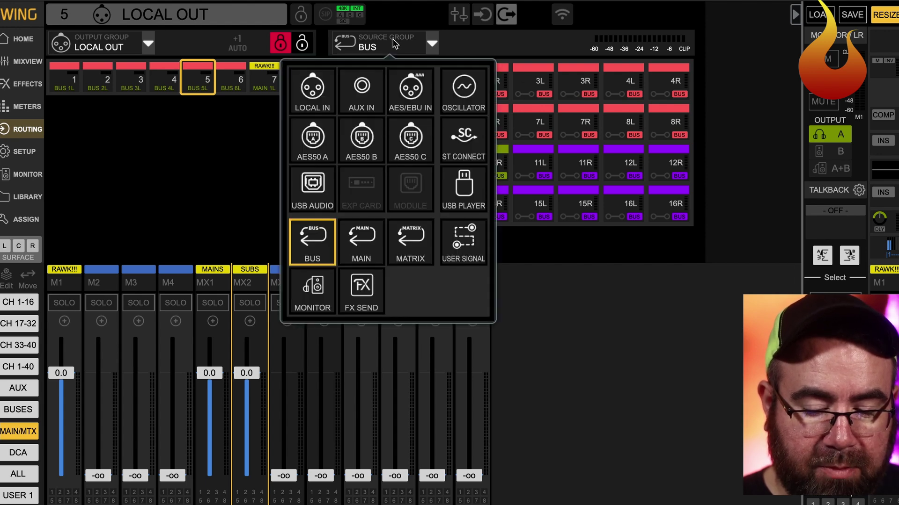
{"action": "left_click", "coordinate": [411, 240]}
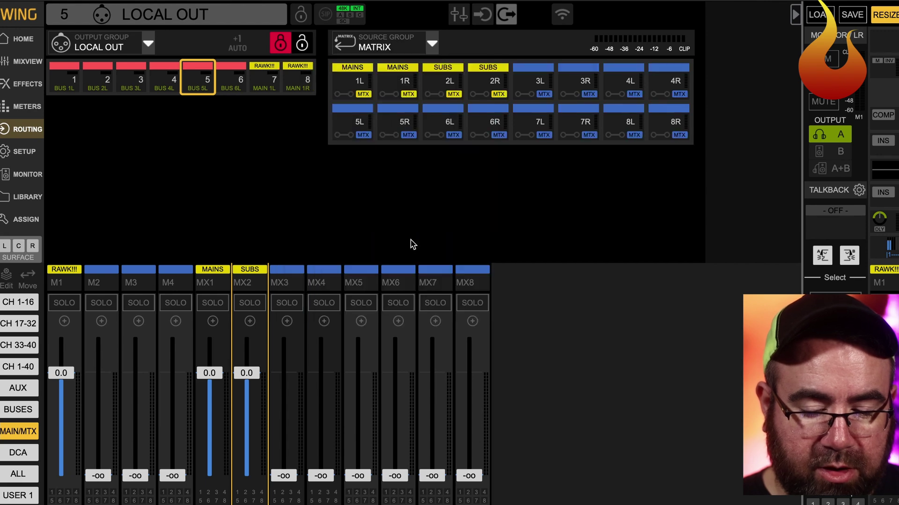
{"action": "left_click", "coordinate": [236, 43]}
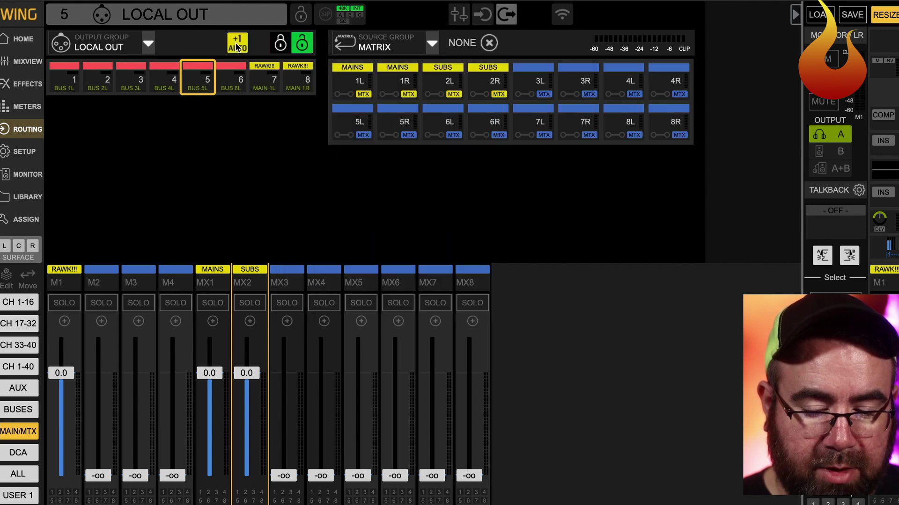
{"action": "left_click", "coordinate": [444, 81]}
{"action": "left_click", "coordinate": [482, 81]}
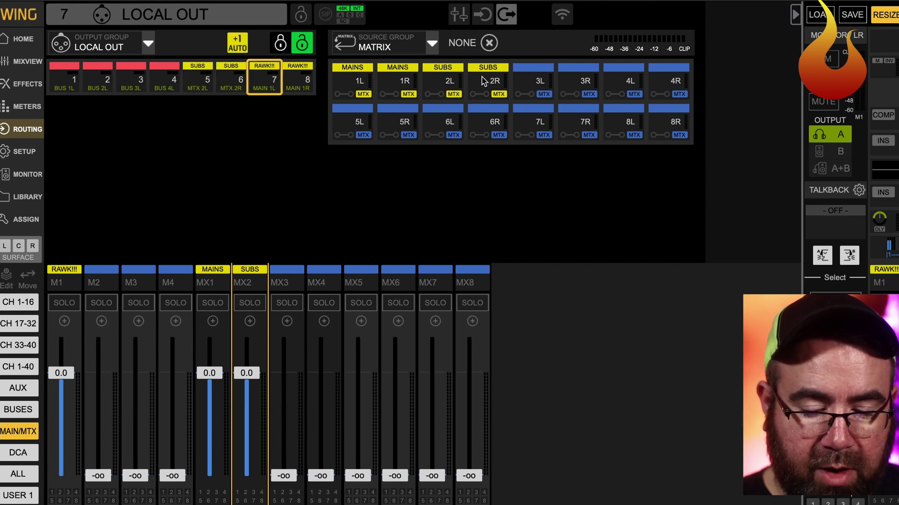
{"action": "left_click", "coordinate": [357, 82]}
{"action": "left_click", "coordinate": [401, 84]}
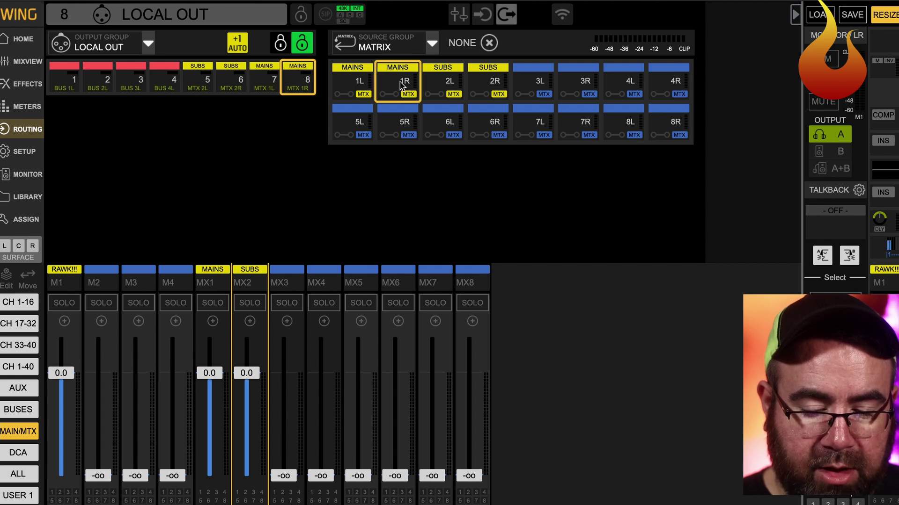
- From the home page, open the full EQ editor and switch it to the MX1 MAINS matrix
{"action": "left_click", "coordinate": [16, 44]}
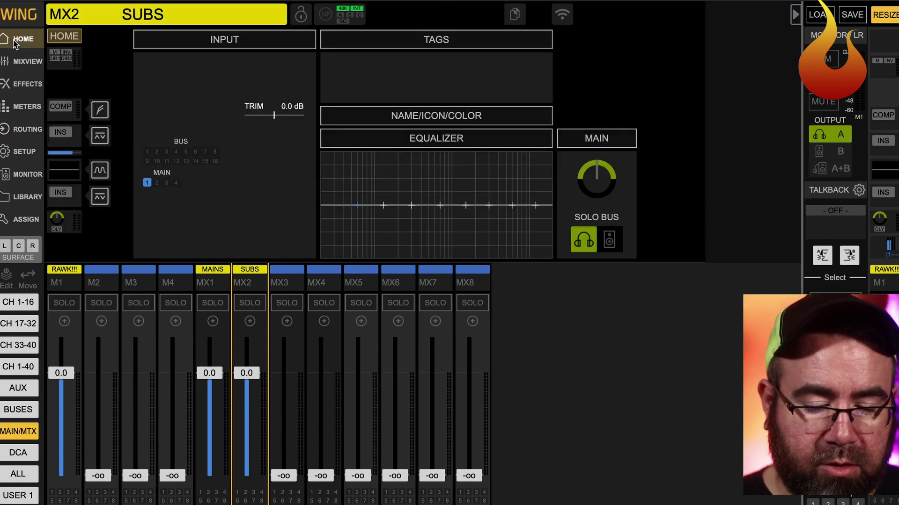
{"action": "left_click", "coordinate": [216, 283]}
{"action": "left_click", "coordinate": [64, 282]}
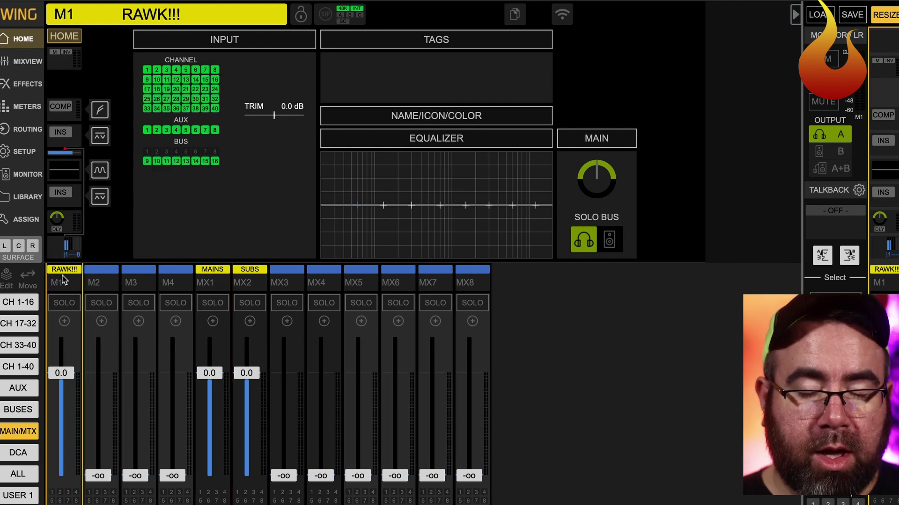
{"action": "left_click", "coordinate": [421, 212]}
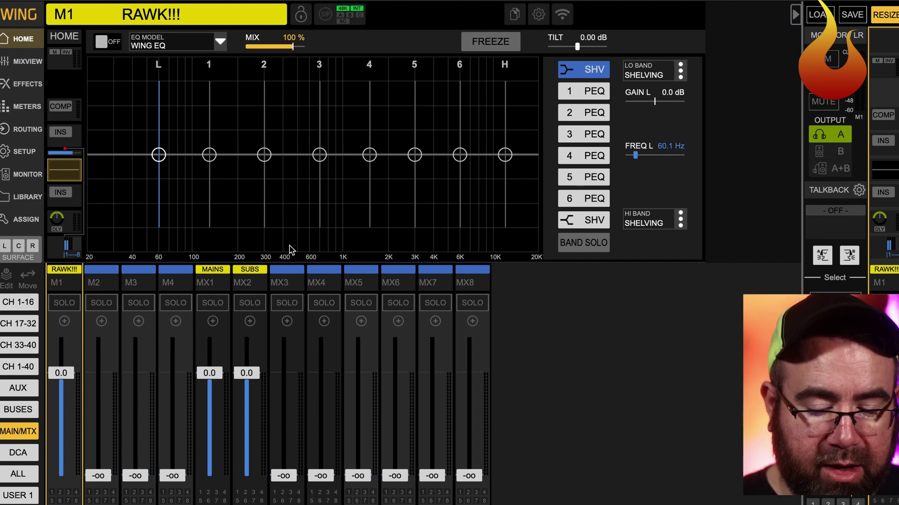
{"action": "left_click", "coordinate": [221, 272]}
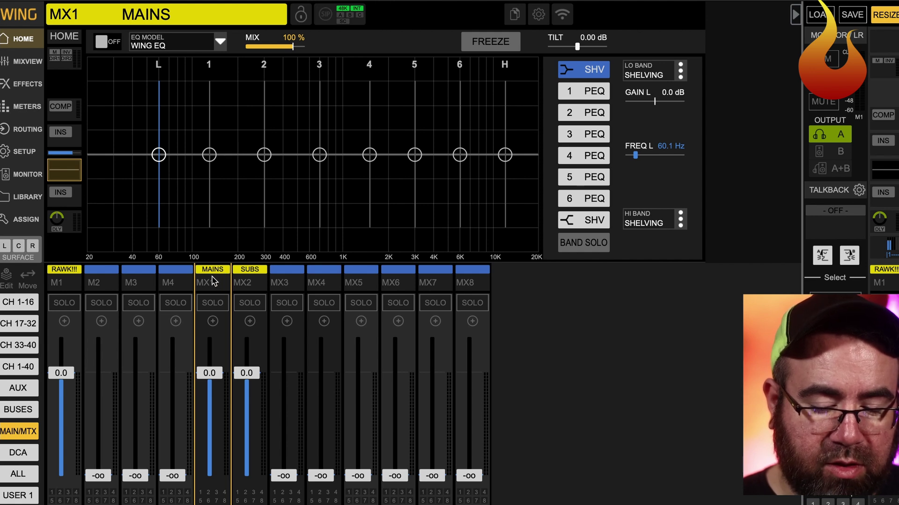
- Turn on the MAINS EQ and make its low band an LR 24 dB/Oct high-pass at 100 Hz (104.7 Hz)
{"action": "left_click", "coordinate": [102, 41]}
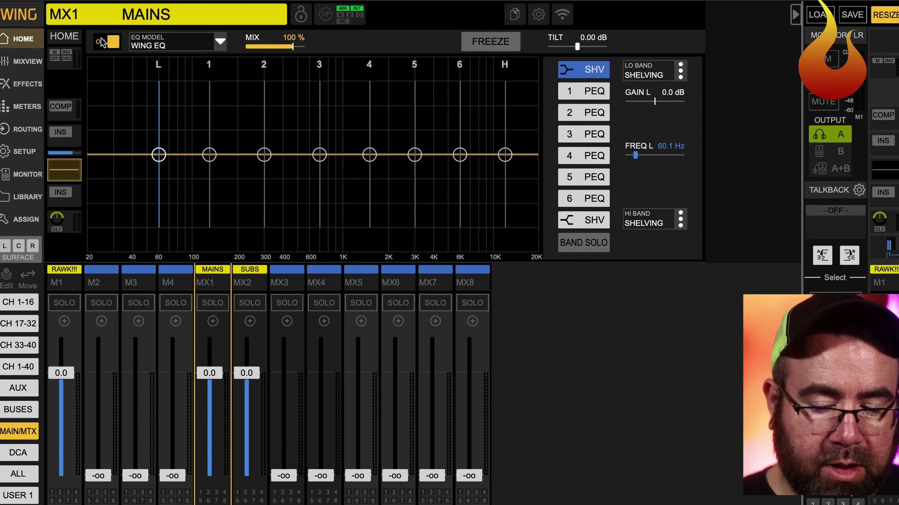
{"action": "left_click", "coordinate": [539, 15]}
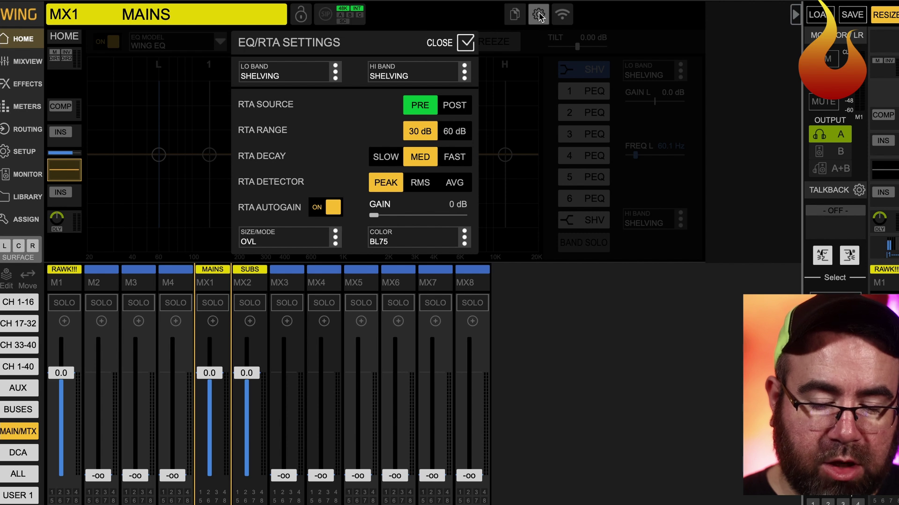
{"action": "left_click", "coordinate": [282, 73]}
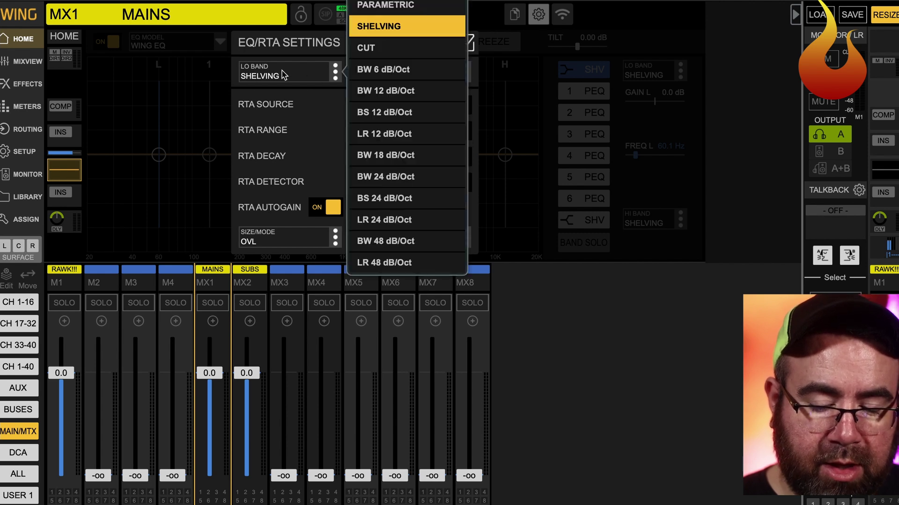
{"action": "left_click", "coordinate": [385, 220]}
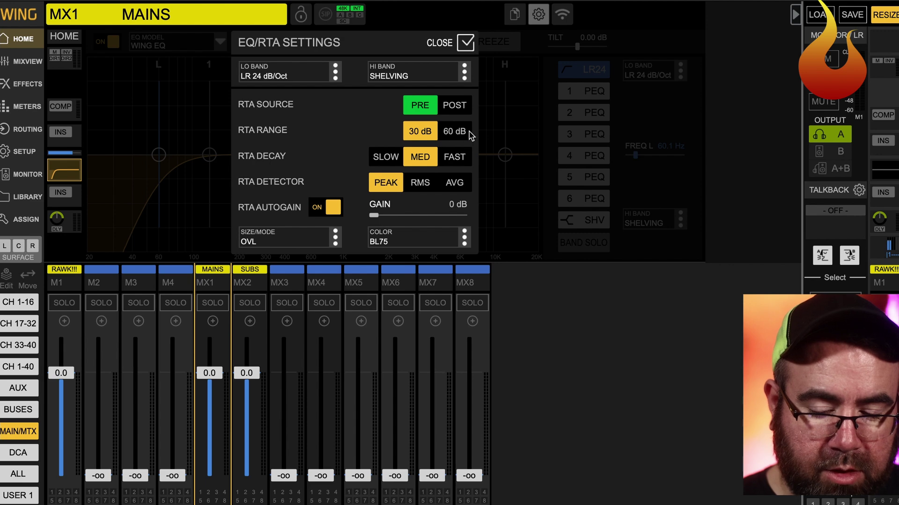
{"action": "left_click", "coordinate": [503, 140]}
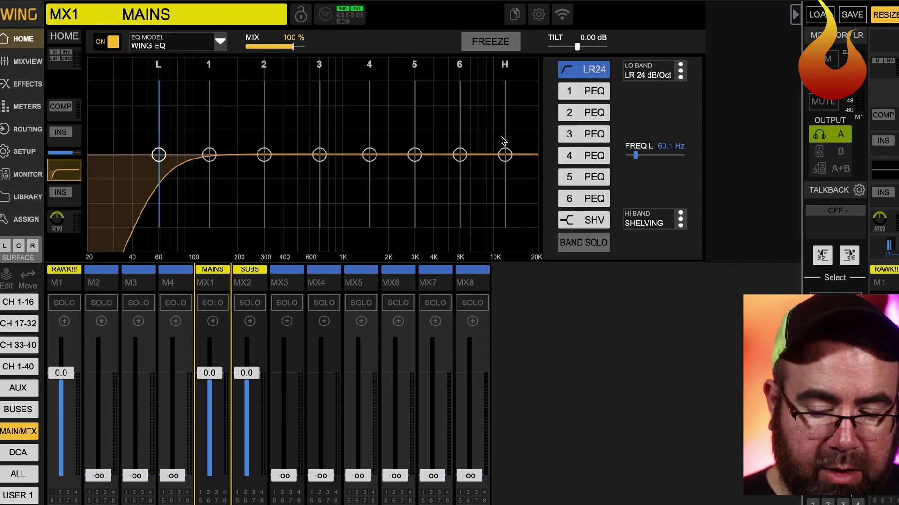
{"action": "double_click", "coordinate": [667, 147]}
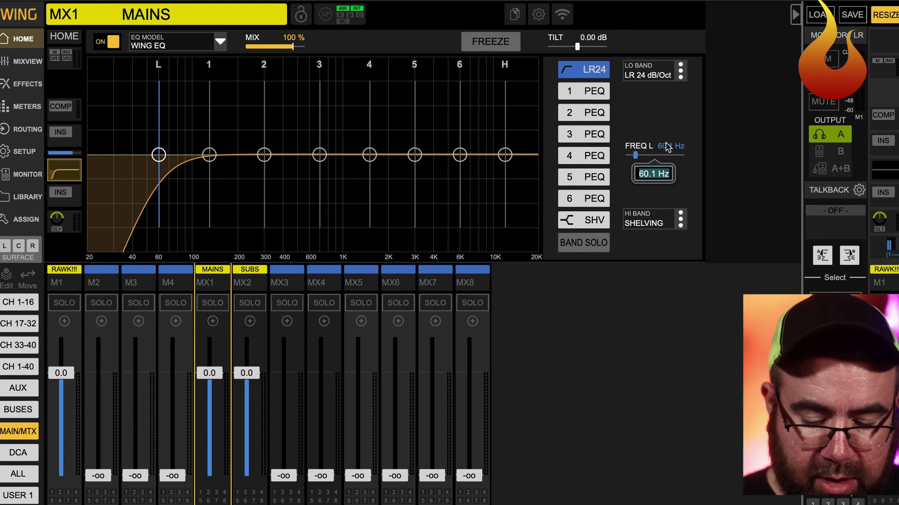
{"action": "type", "text": "100"}
{"action": "key", "text": "Return"}
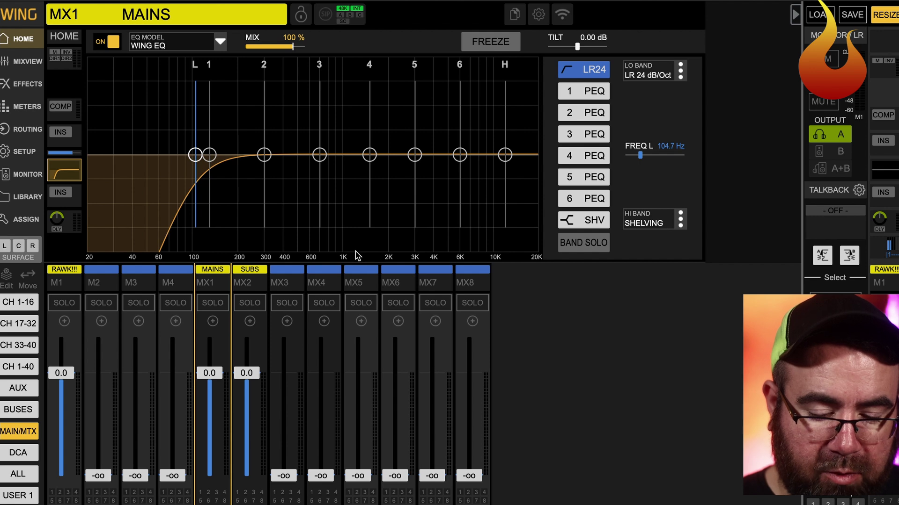
{"action": "left_click", "coordinate": [248, 281]}
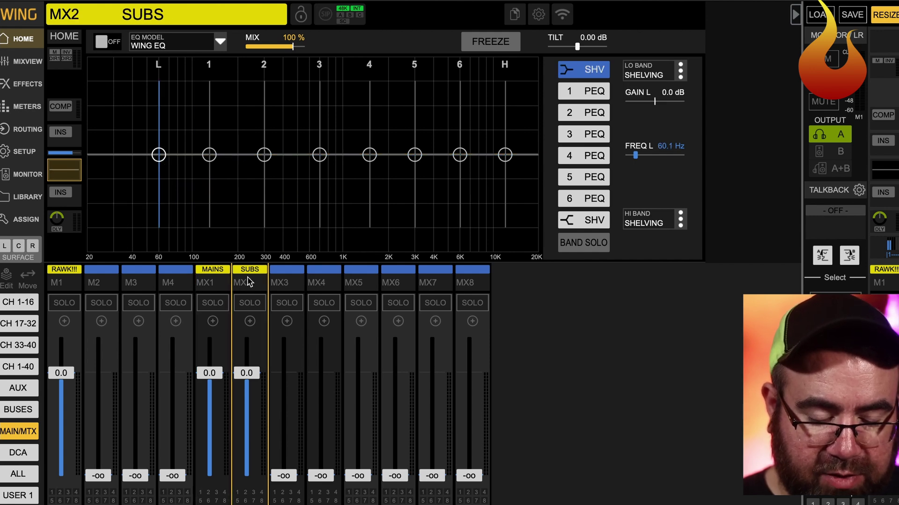
- Turn on the SUBS EQ and make its high band an LR 24 dB/Oct low-pass at 105 Hz
{"action": "left_click", "coordinate": [103, 47]}
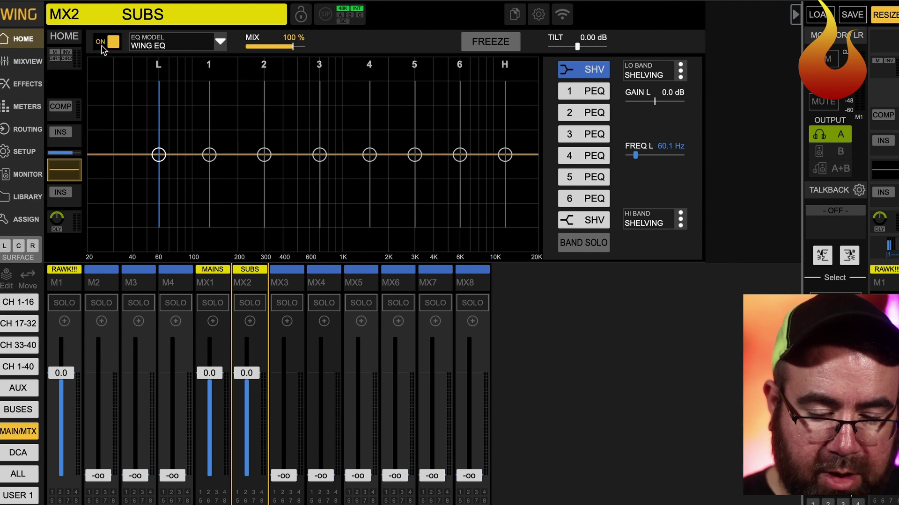
{"action": "left_click", "coordinate": [538, 16]}
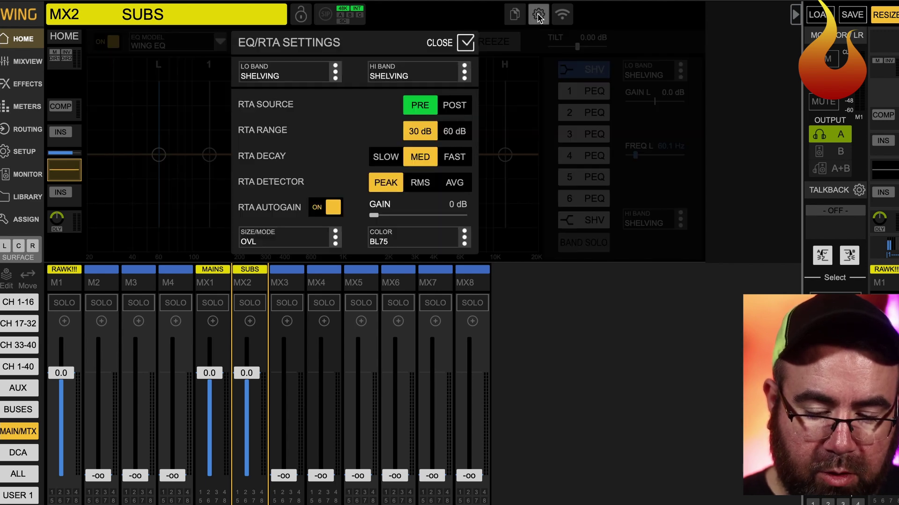
{"action": "left_click", "coordinate": [393, 77]}
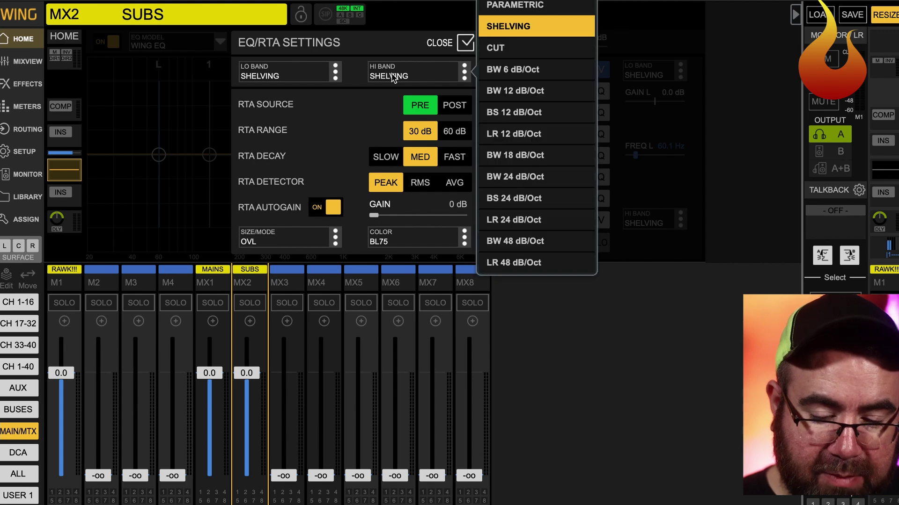
{"action": "left_click", "coordinate": [513, 223]}
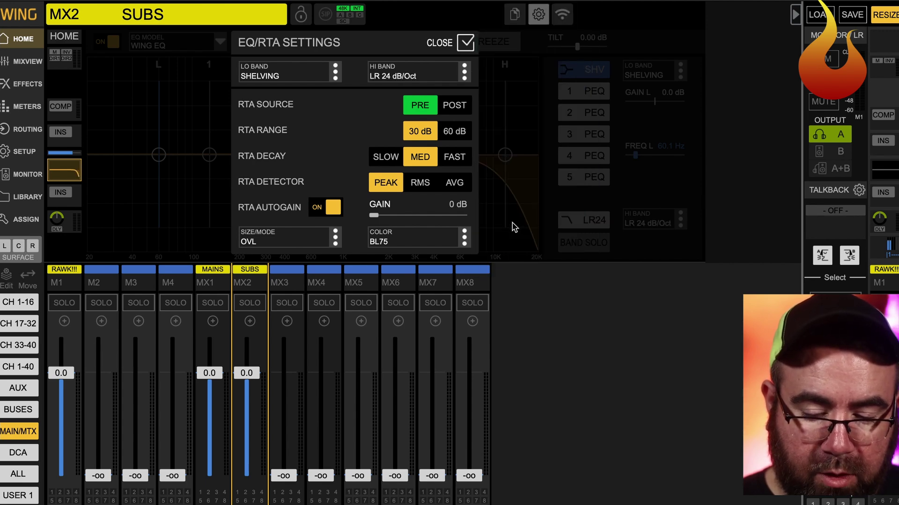
{"action": "left_click", "coordinate": [531, 164]}
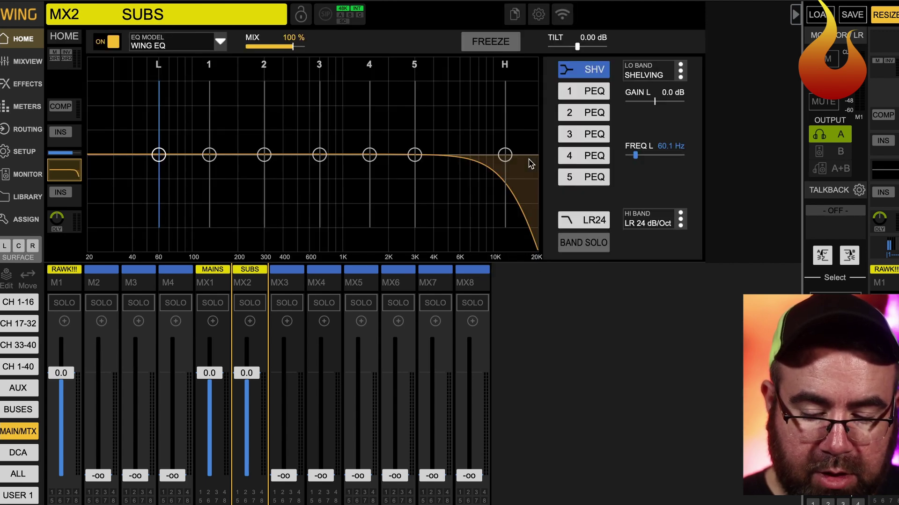
{"action": "left_click", "coordinate": [591, 221]}
{"action": "double_click", "coordinate": [677, 154]}
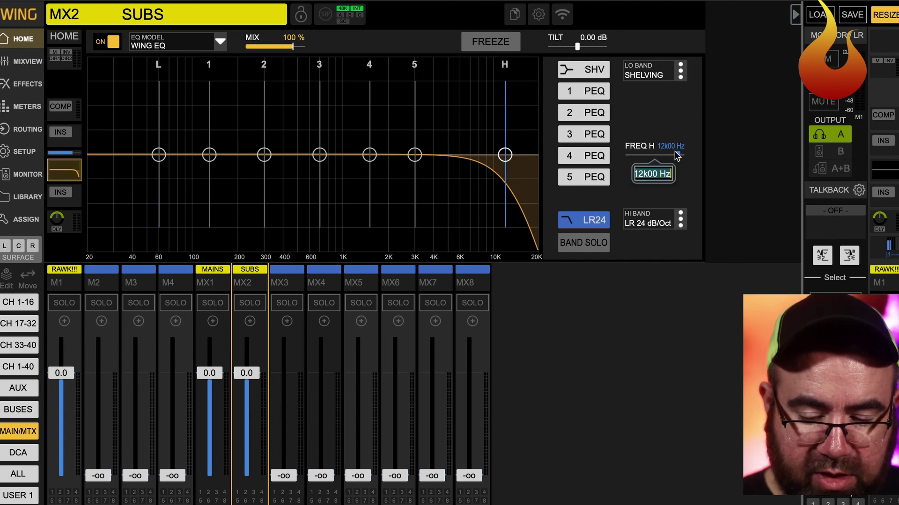
{"action": "type", "text": "105"}
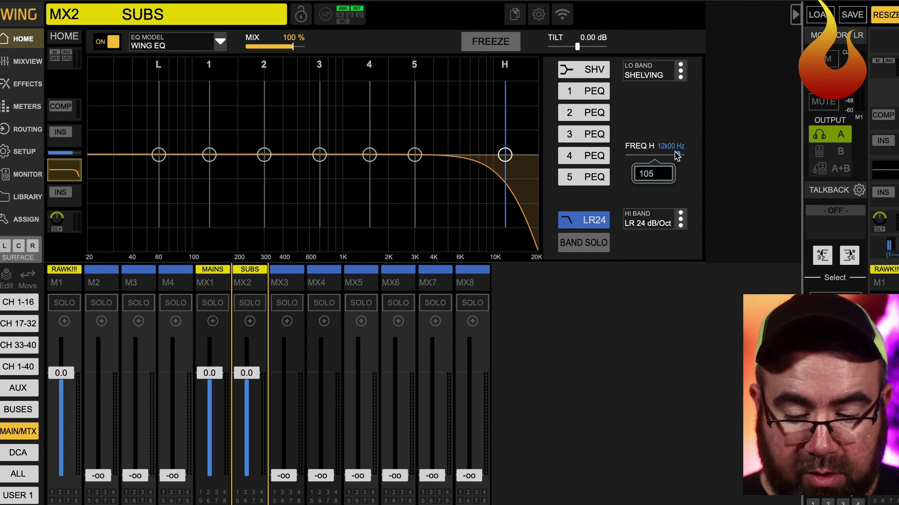
{"action": "key", "text": "Return"}
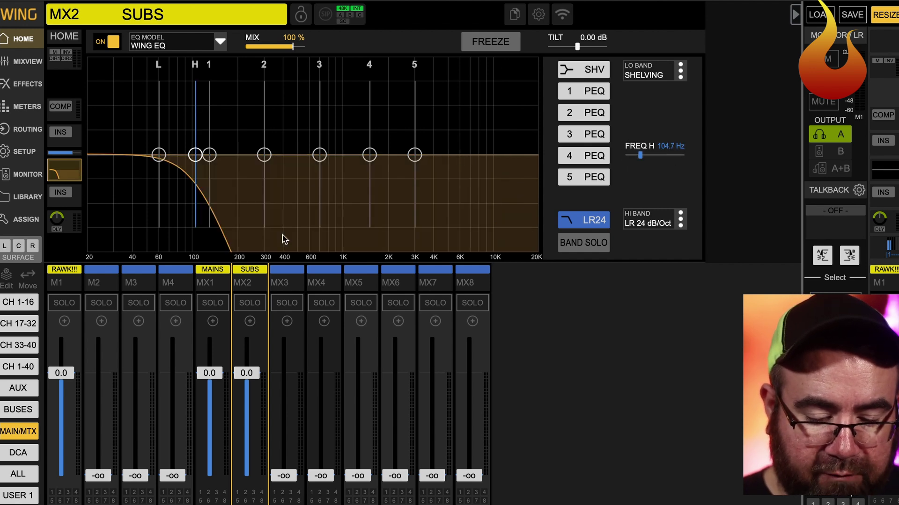
- Flip between the MAINS and SUBS matrix EQs to compare, ending on MAINS
{"action": "left_click", "coordinate": [213, 277]}
{"action": "left_click", "coordinate": [246, 281]}
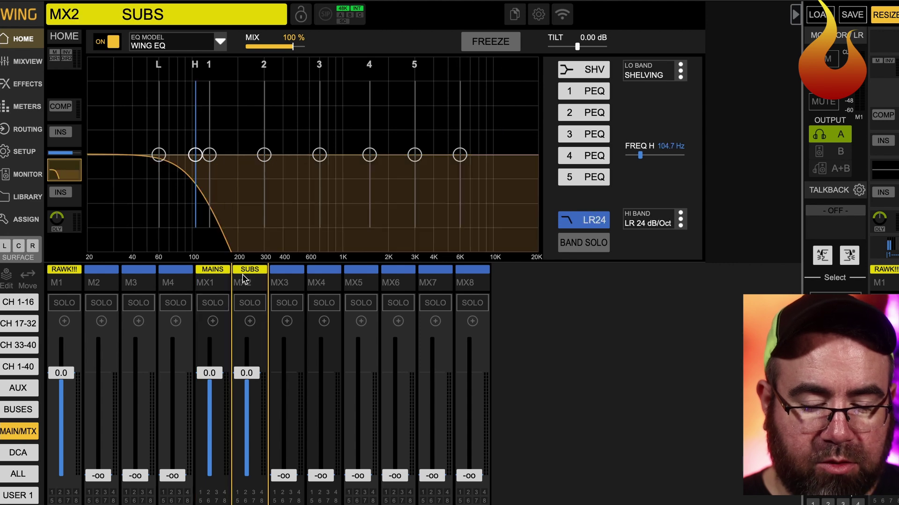
{"action": "left_click", "coordinate": [213, 282]}
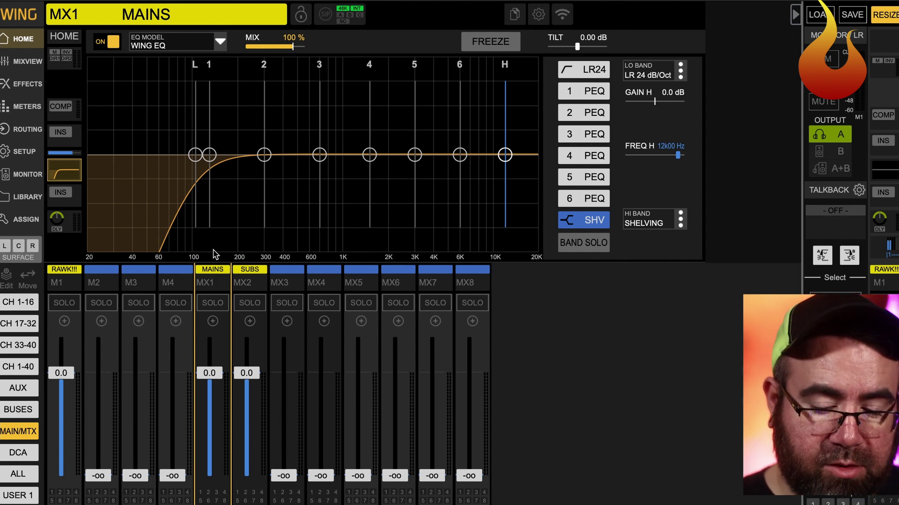
- Compare the SUBS and MAINS EQs again, then switch the fader bank to aux channels A1–A8
{"action": "left_click", "coordinate": [245, 281]}
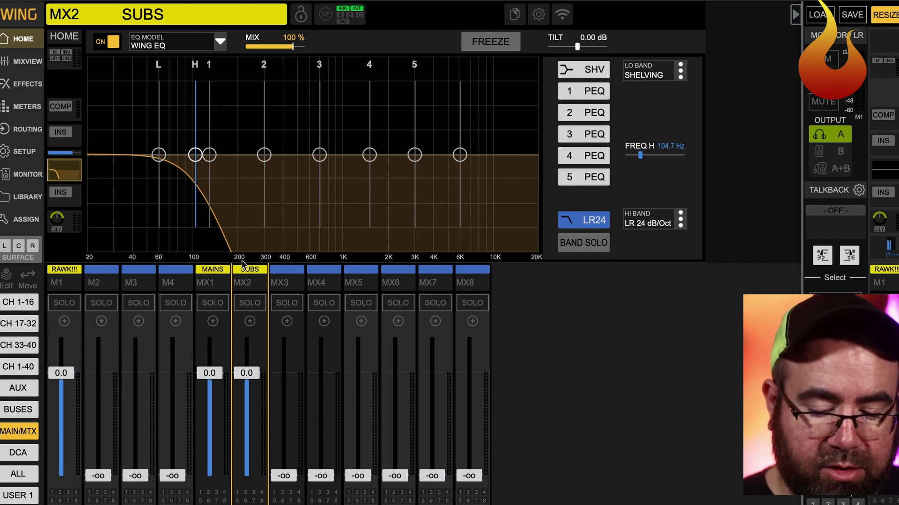
{"action": "left_click", "coordinate": [209, 283]}
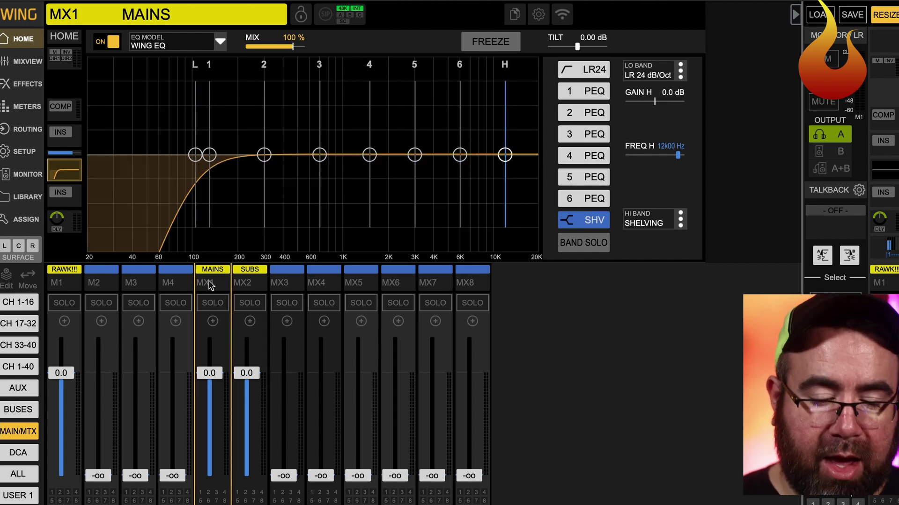
{"action": "left_click", "coordinate": [9, 396]}
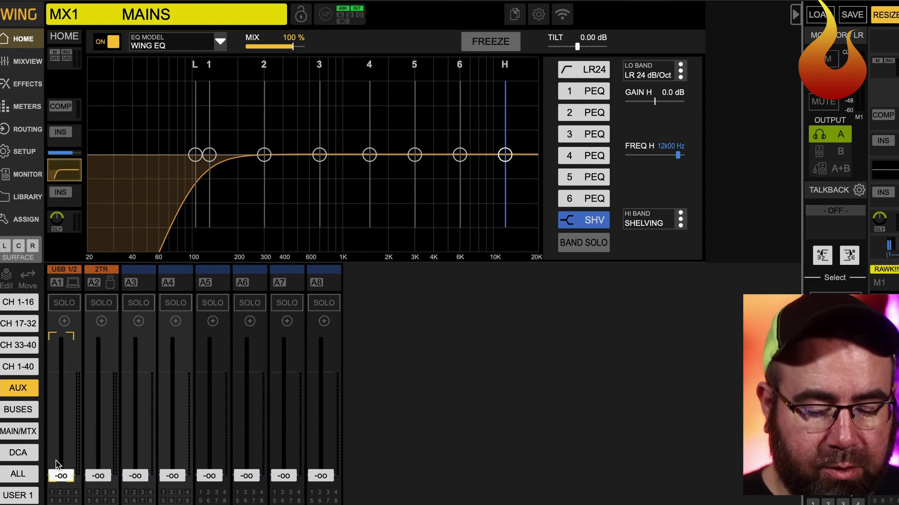
- Raise aux A1's fader from -oo, then return the bank to the main and matrix strips
{"action": "left_click_drag", "start_coordinate": [61, 476], "coordinate": [67, 411]}
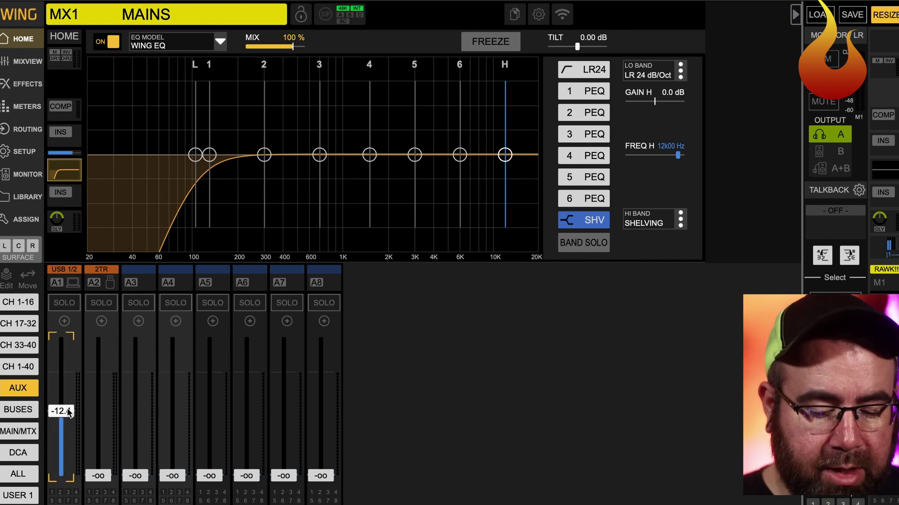
{"action": "left_click", "coordinate": [19, 433]}
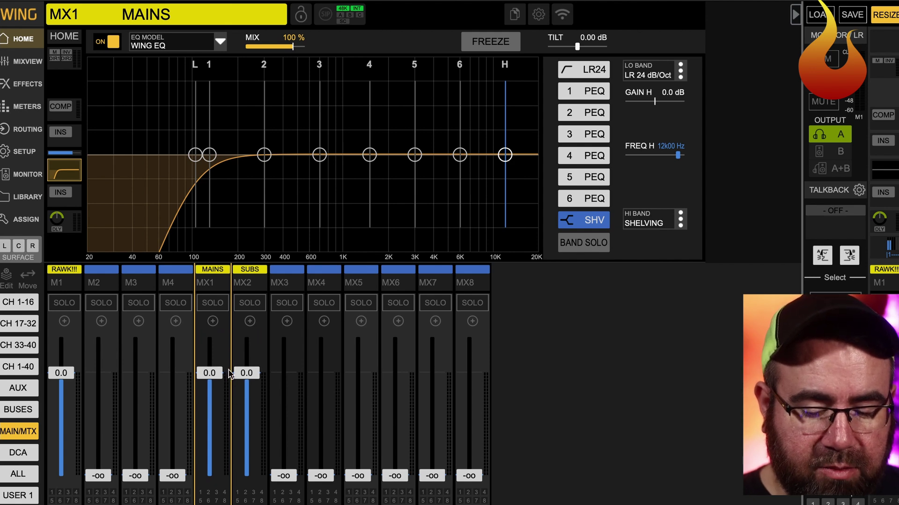
- Pull the MX1 MAINS fader to -6.1 dB and the MX2 SUBS fader to -14.5 dB
{"action": "mouse_move", "coordinate": [209, 377]}
{"action": "left_mouse_down"}
{"action": "mouse_move", "coordinate": [207, 414]}
{"action": "mouse_move", "coordinate": [207, 377]}
{"action": "left_mouse_up"}
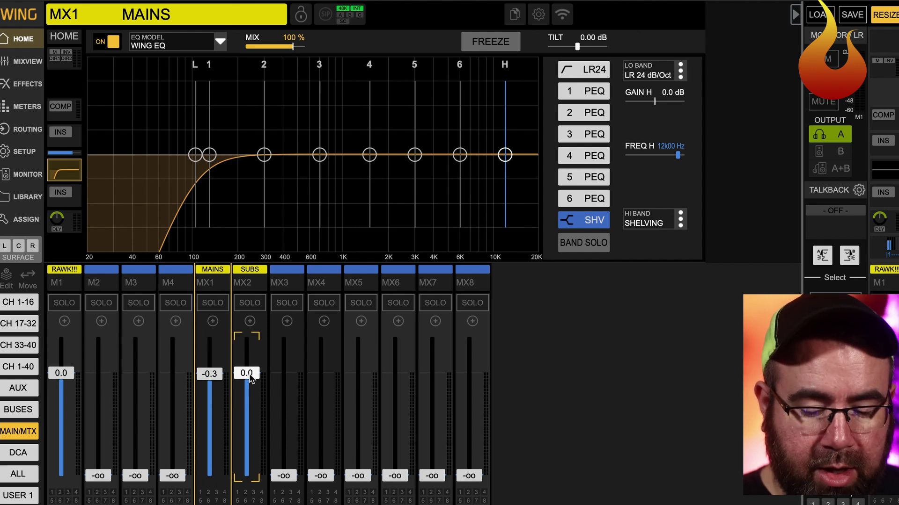
{"action": "left_click_drag", "start_coordinate": [246, 374], "coordinate": [251, 407]}
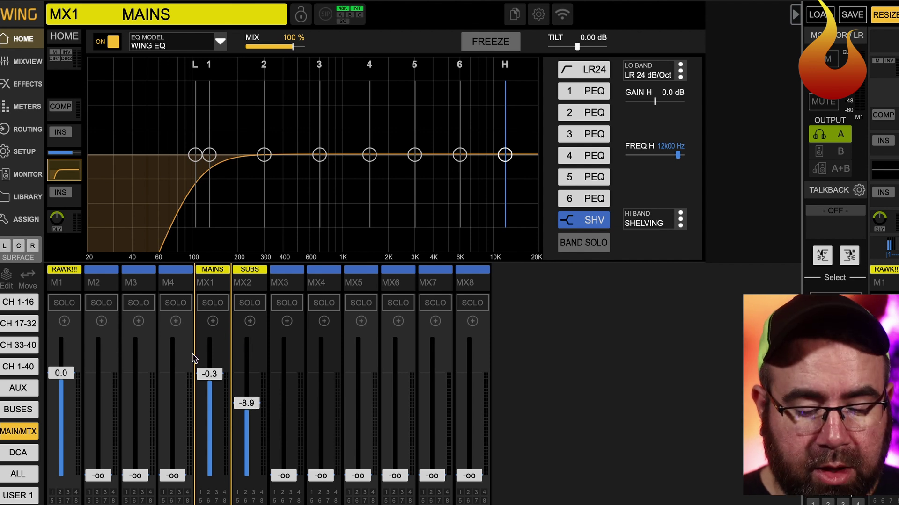
{"action": "left_click_drag", "start_coordinate": [209, 373], "coordinate": [251, 419]}
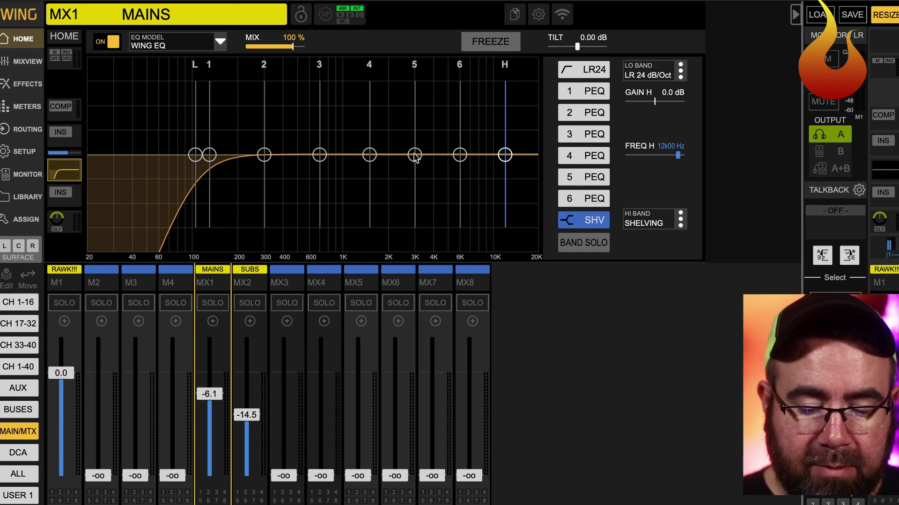
- Give MAINS small EQ dips near 3.7 kHz and 343 Hz plus a +2.4 dB shelf at 10.17 kHz
{"action": "left_click_drag", "start_coordinate": [414, 155], "coordinate": [427, 171]}
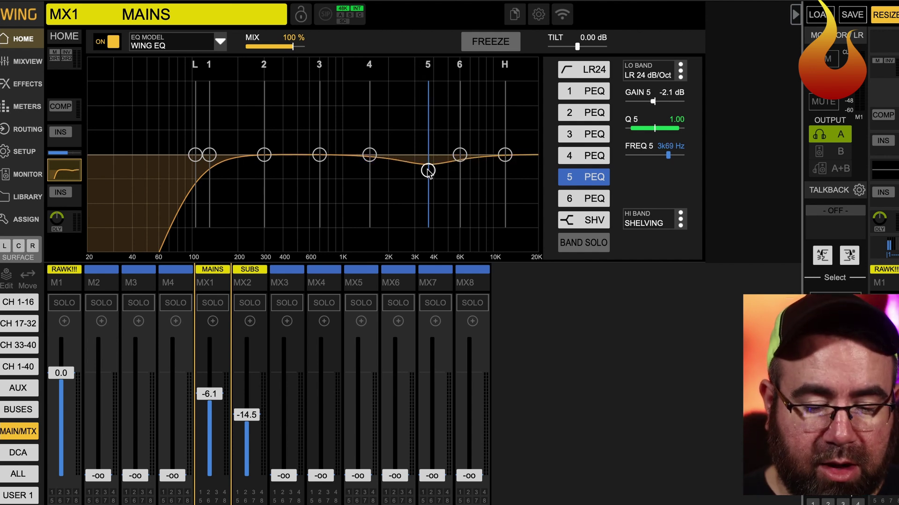
{"action": "left_click_drag", "start_coordinate": [271, 158], "coordinate": [280, 174]}
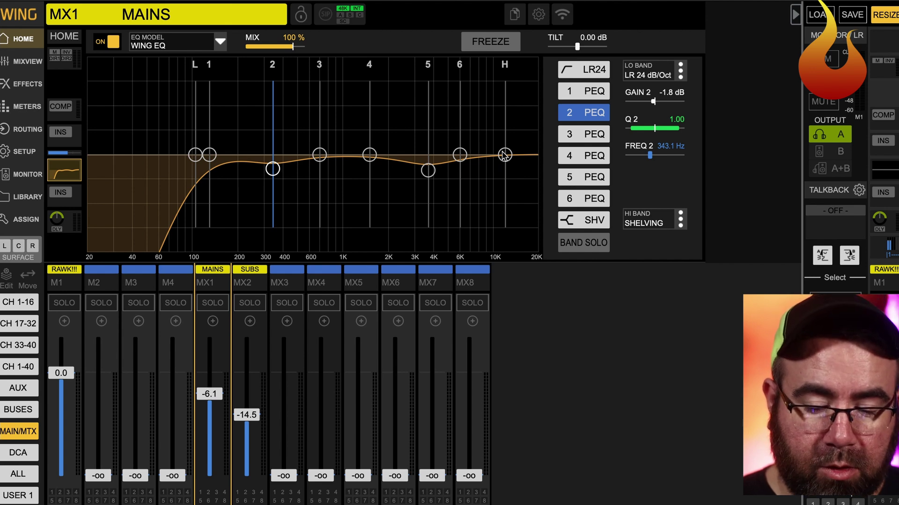
{"action": "left_click_drag", "start_coordinate": [504, 155], "coordinate": [494, 138]}
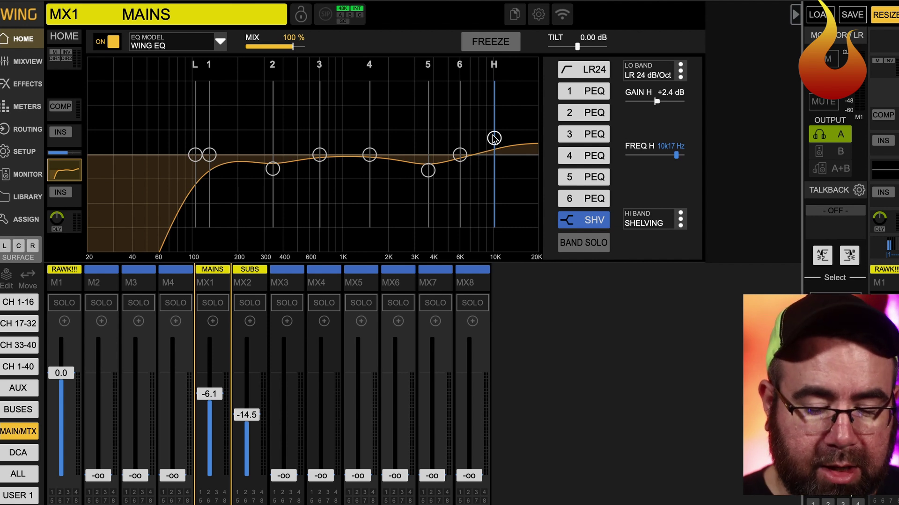
{"action": "left_click", "coordinate": [256, 276]}
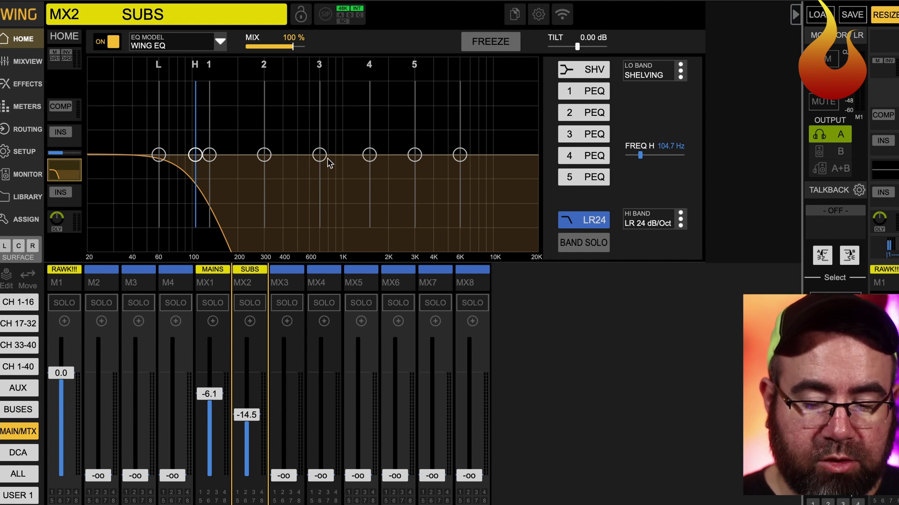
- Make SUBS EQ band 3 a narrow -6.7 dB cut at 94.6 Hz with Q 9.49
{"action": "left_click_drag", "start_coordinate": [318, 158], "coordinate": [128, 128]}
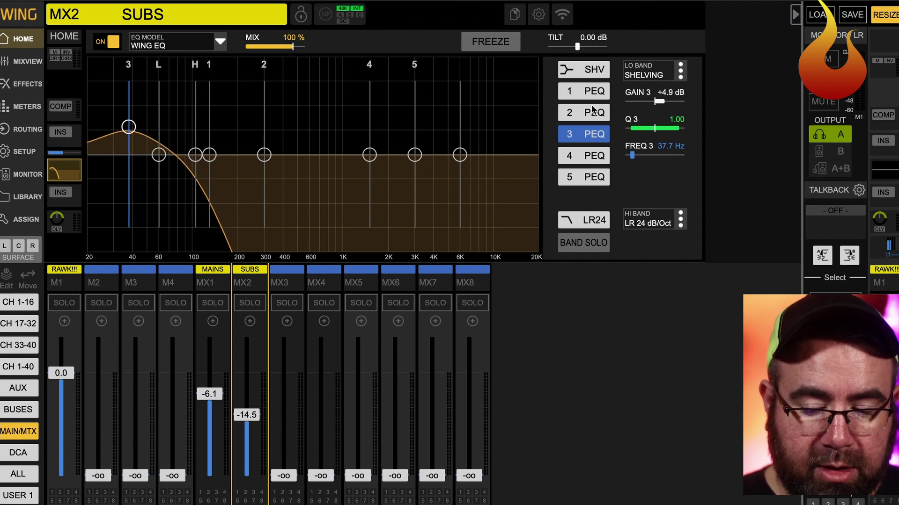
{"action": "left_click_drag", "start_coordinate": [655, 128], "coordinate": [752, 136]}
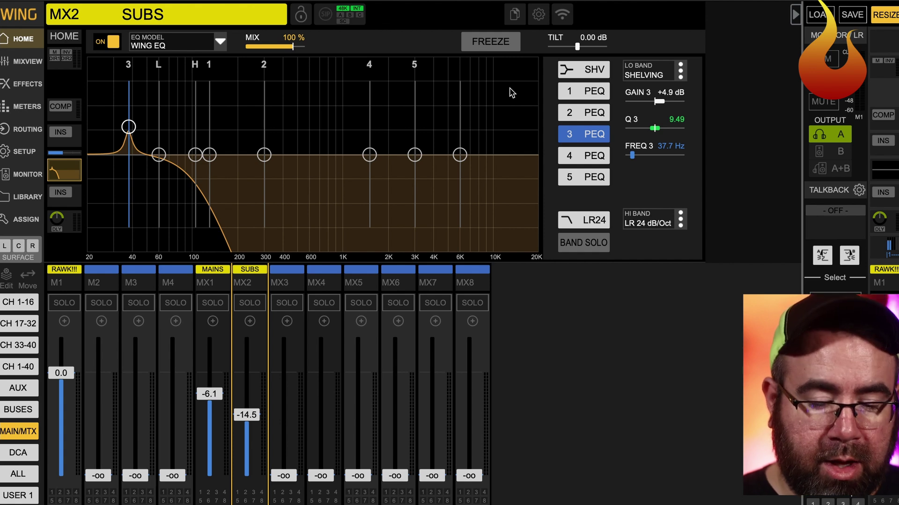
{"action": "left_click_drag", "start_coordinate": [129, 126], "coordinate": [189, 191]}
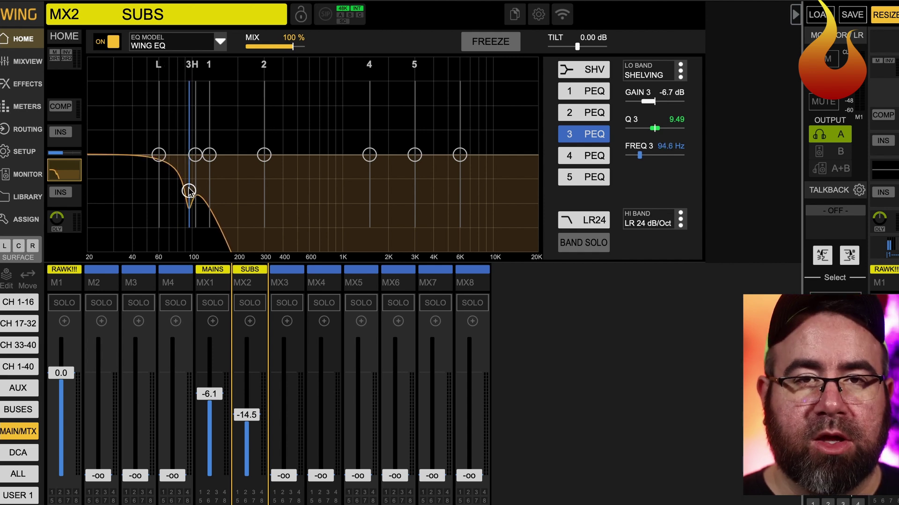